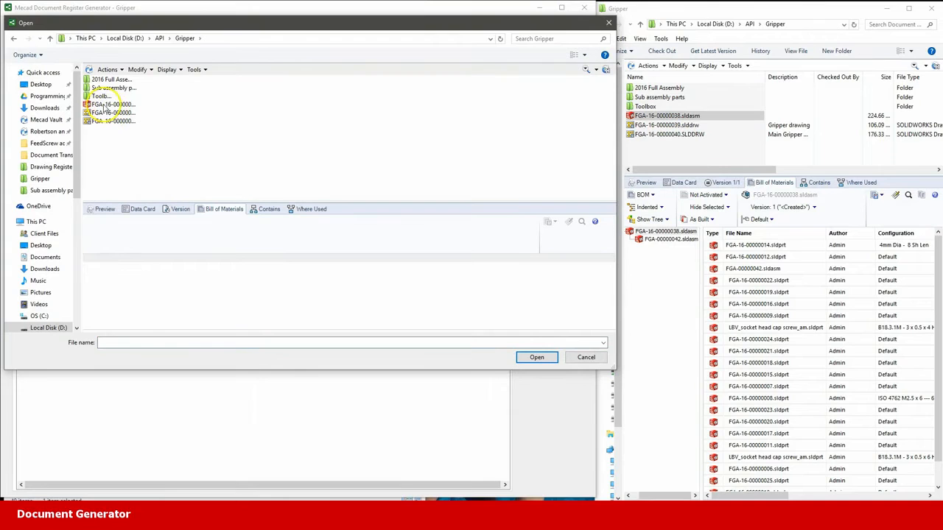
Select the assembly FGA-16-00000038.sldasm in its Default configuration and calculate the document register.
double_click(109, 104)
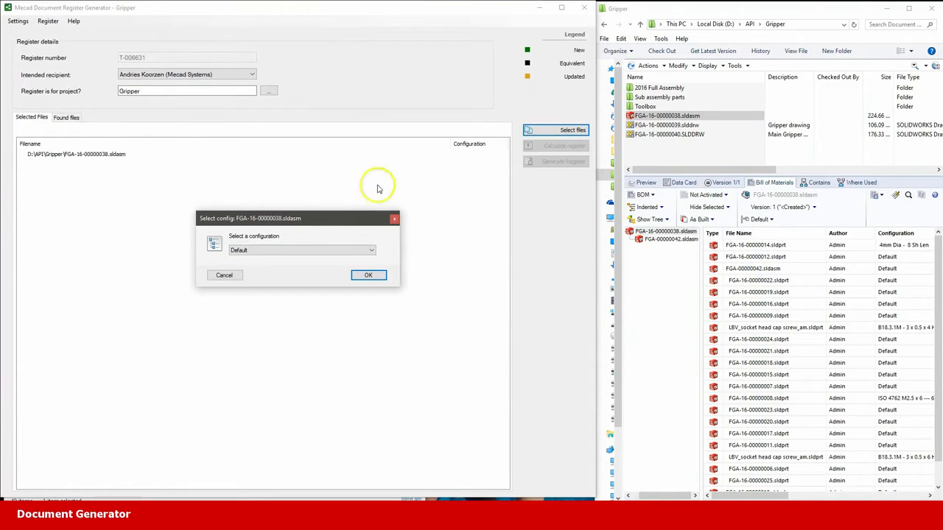
click(343, 251)
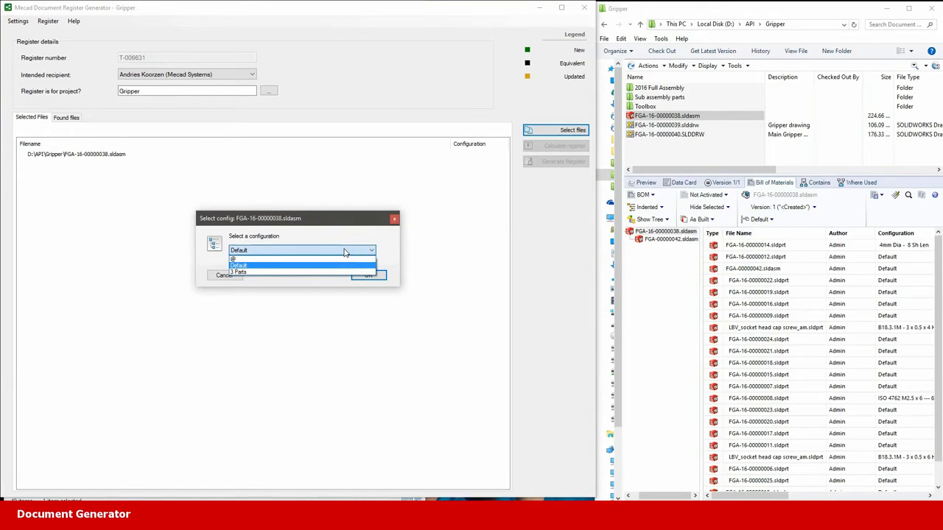
click(344, 251)
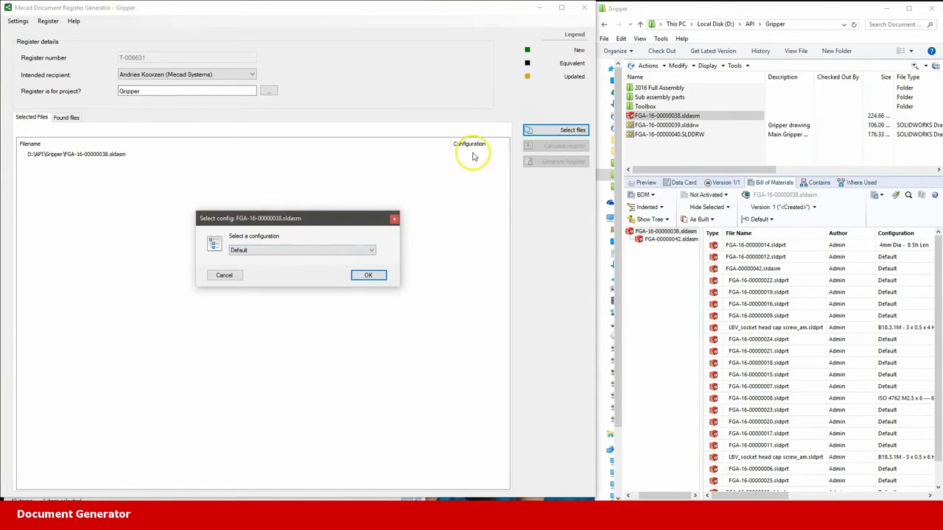
click(369, 276)
click(372, 282)
click(549, 147)
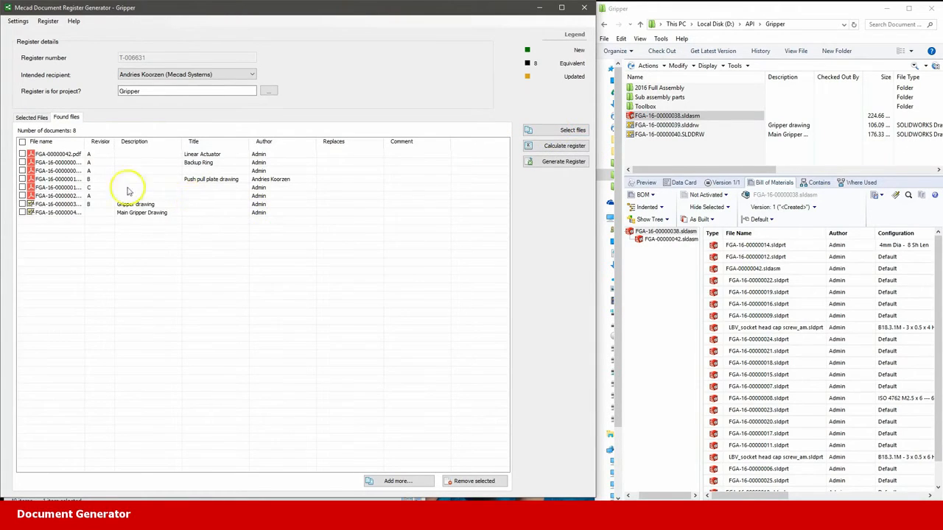
Widen the File name column to read the found files, and view the dialog for adding more files without adding any.
drag(86, 143, 210, 151)
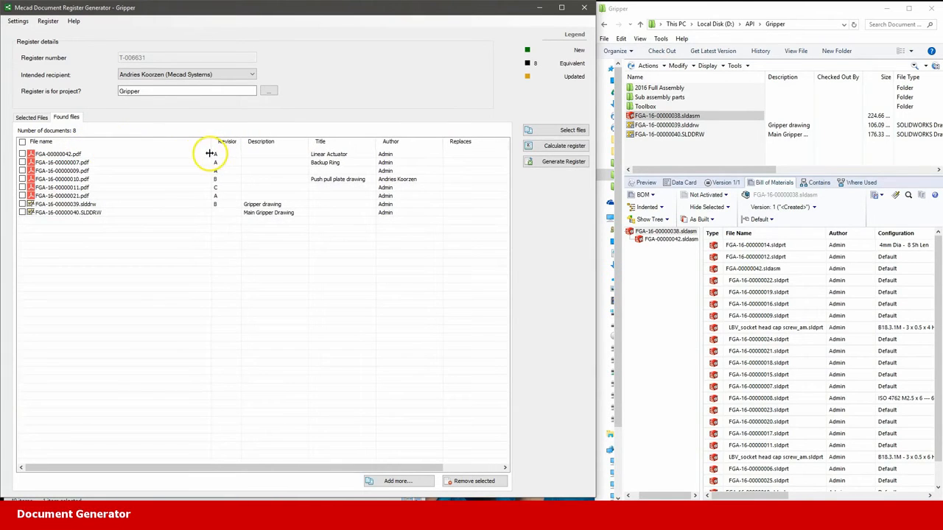
click(46, 205)
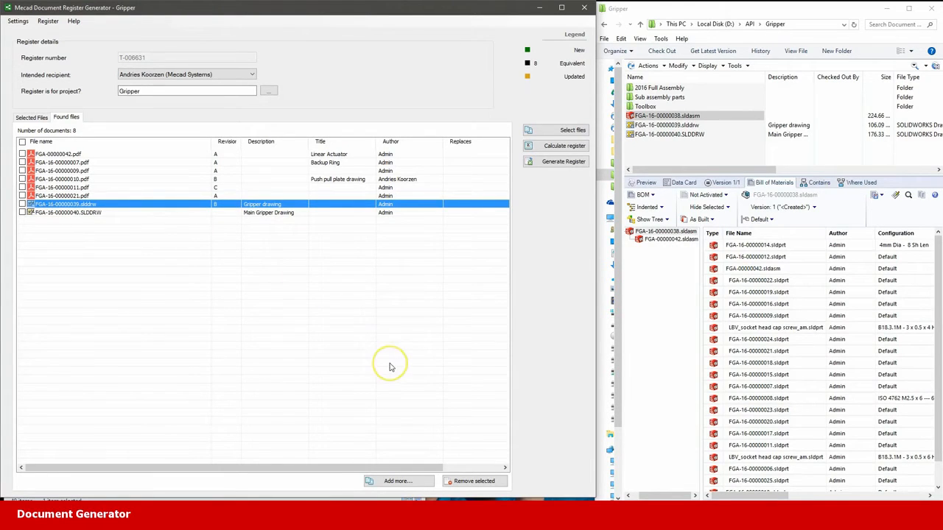
click(402, 481)
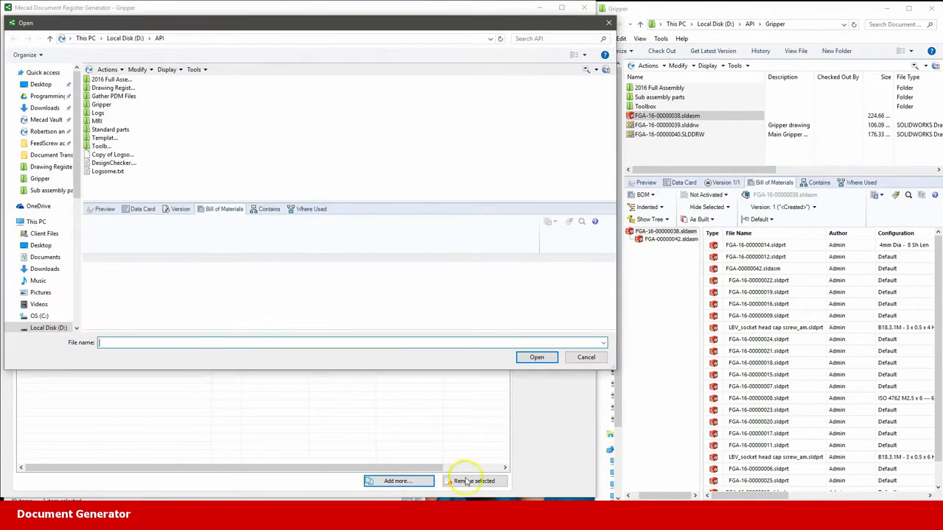
click(584, 358)
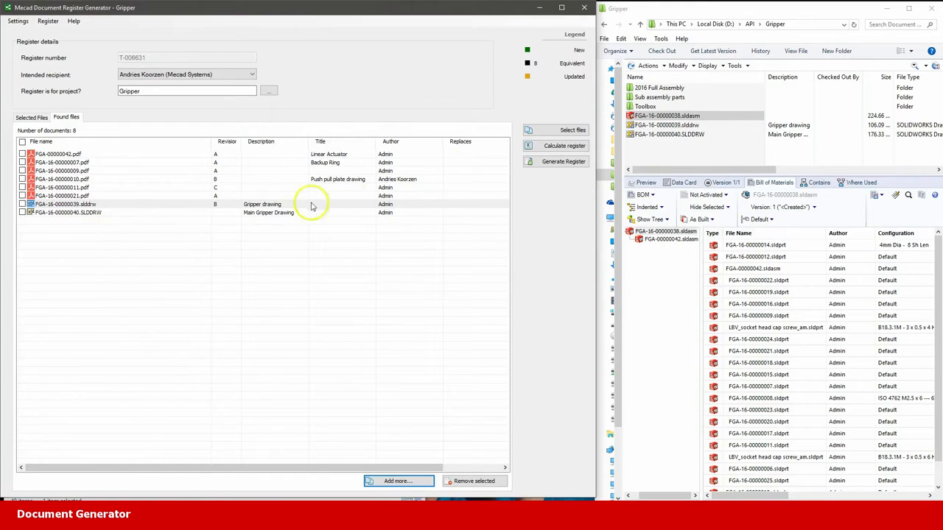
Generate the register for the found files, open the new workbook and look through its file names and descriptions.
click(554, 163)
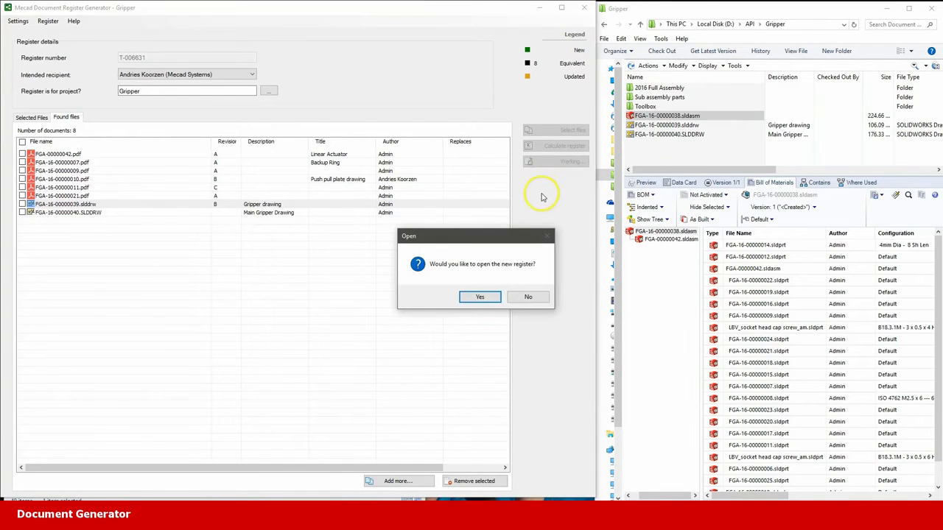
click(481, 296)
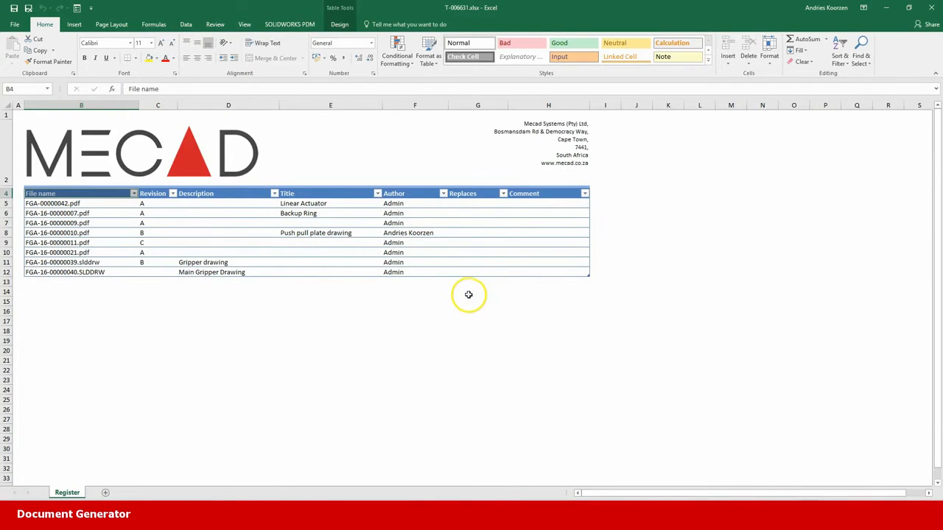
drag(128, 208, 122, 263)
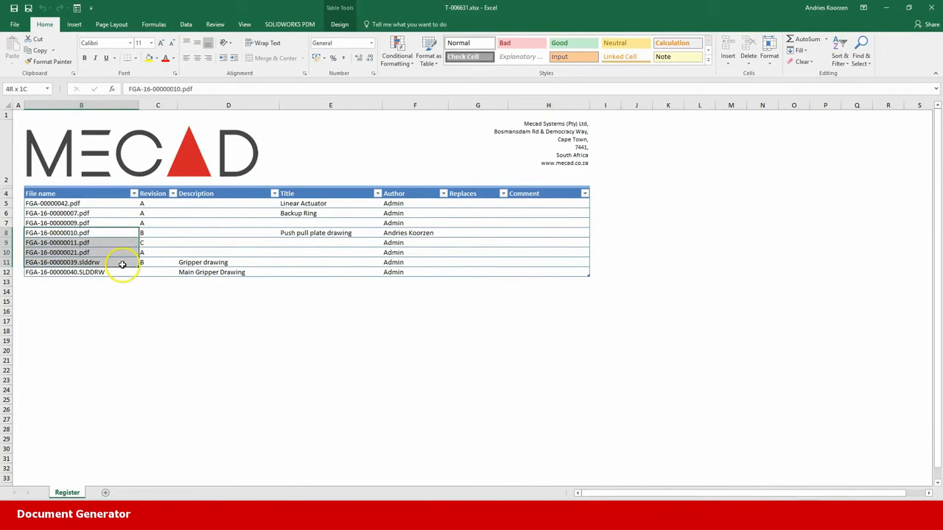
click(181, 263)
Check the register workbook T-006631.xlsx into the PDM vault without a comment and close it.
click(281, 27)
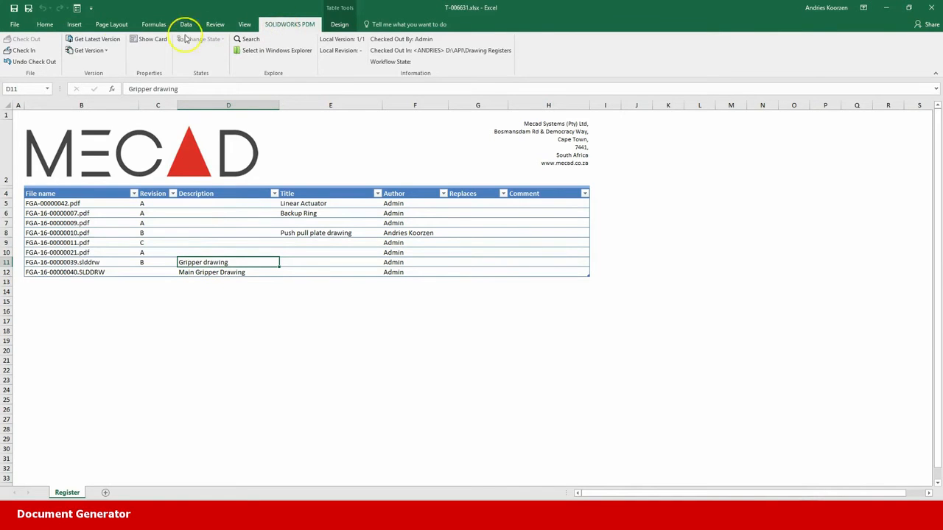
click(25, 51)
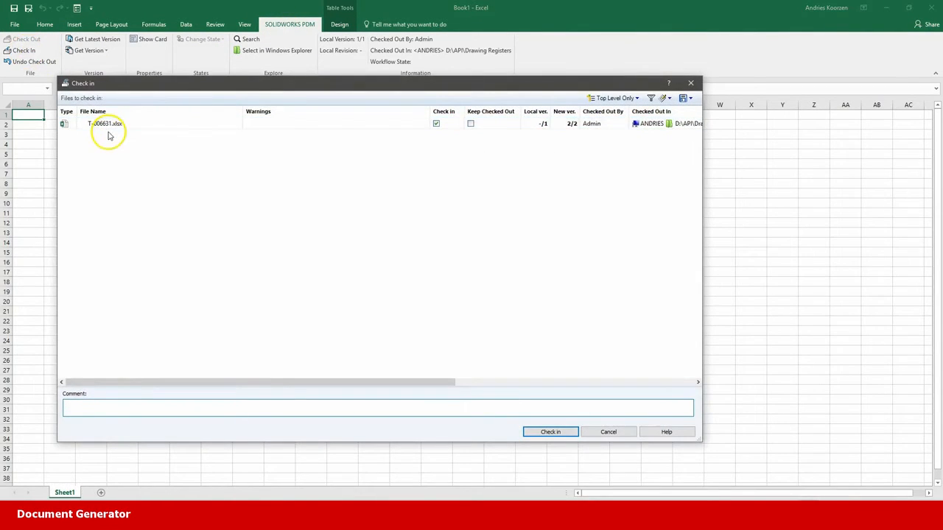
click(549, 433)
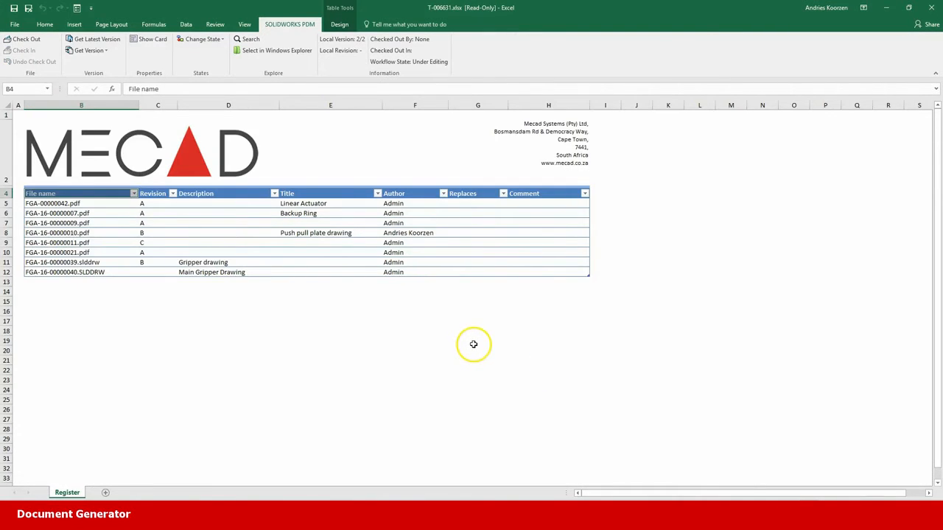
click(926, 9)
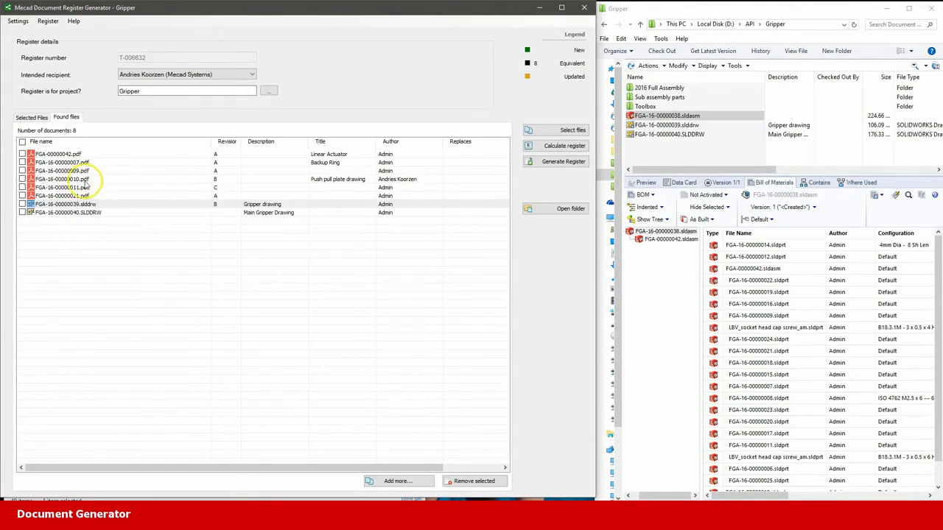
Open the vault folder location of FGA-16-00000010.pdf from the found files and locate the file there.
click(80, 180)
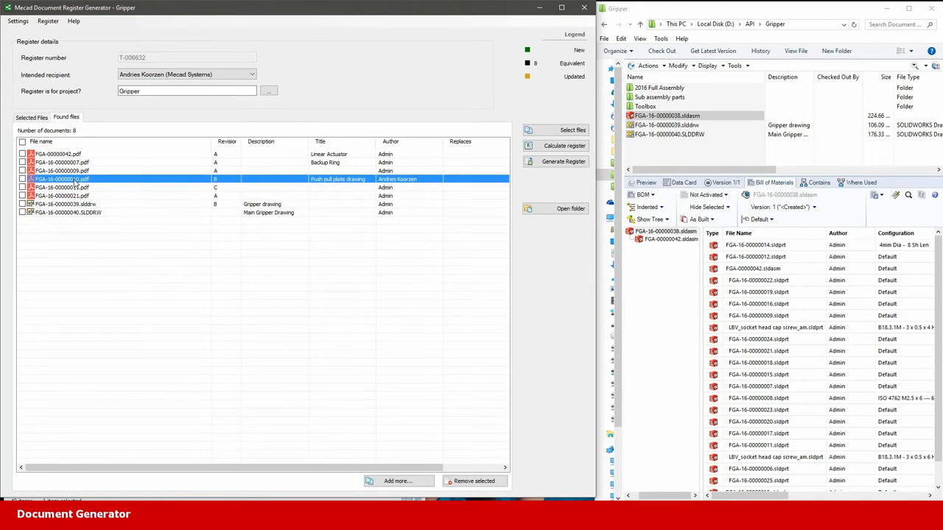
right_click(75, 183)
click(112, 214)
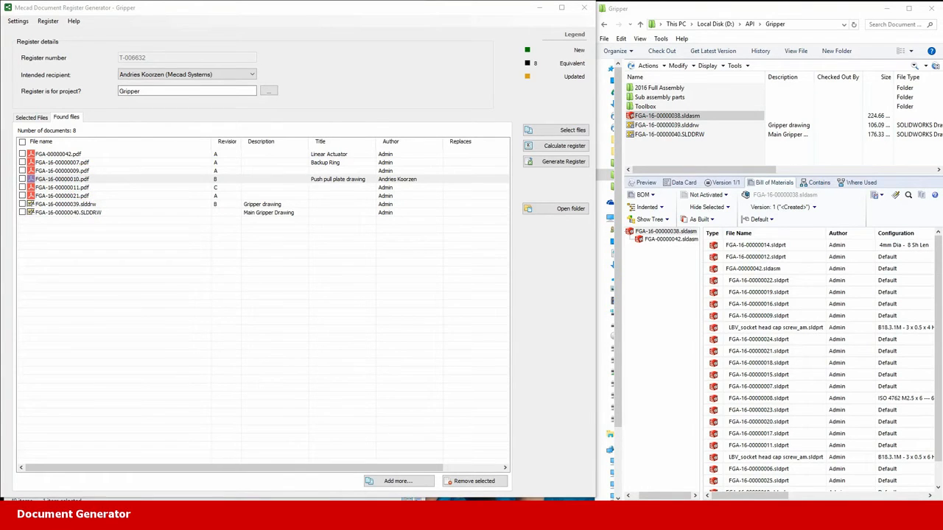
drag(642, 126, 705, 63)
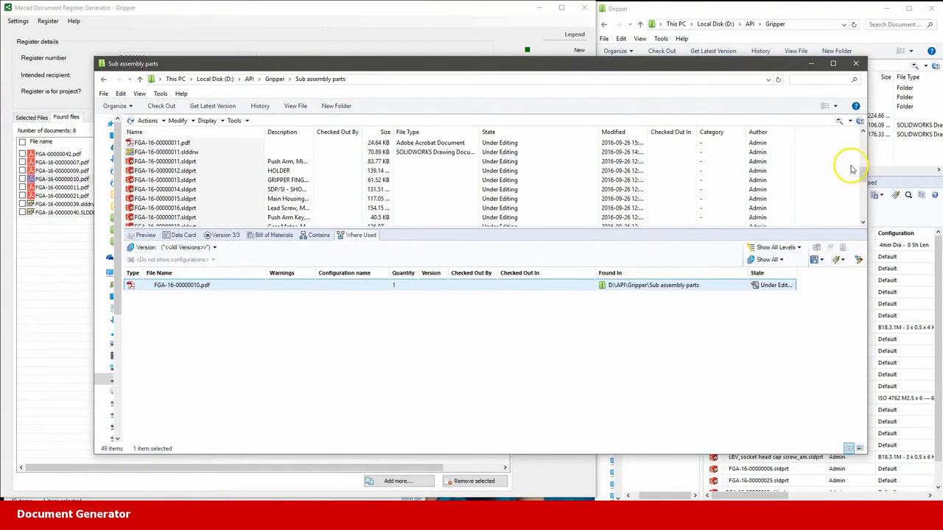
scroll(863, 170, up, 3)
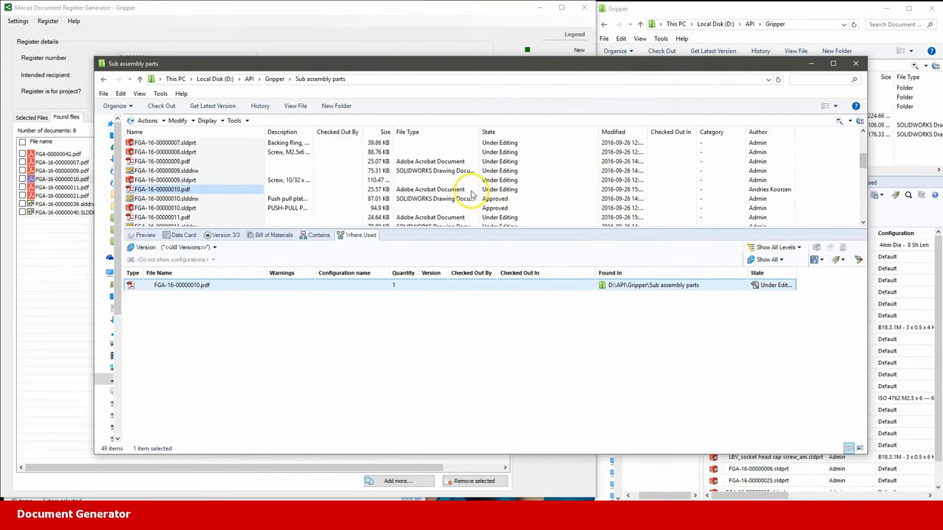
Check out only FGA-16-00000010.pdf, excluding its referenced drawing and part.
click(162, 106)
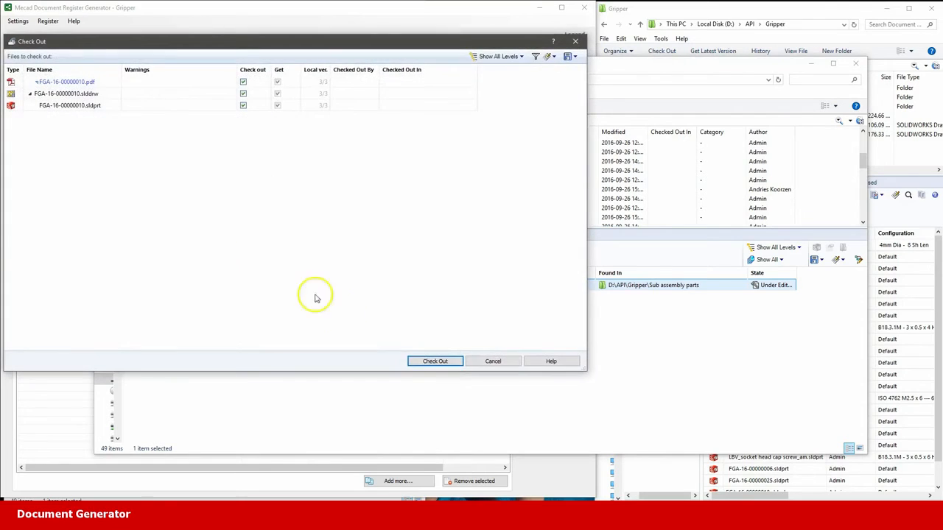
click(243, 93)
click(243, 106)
click(433, 361)
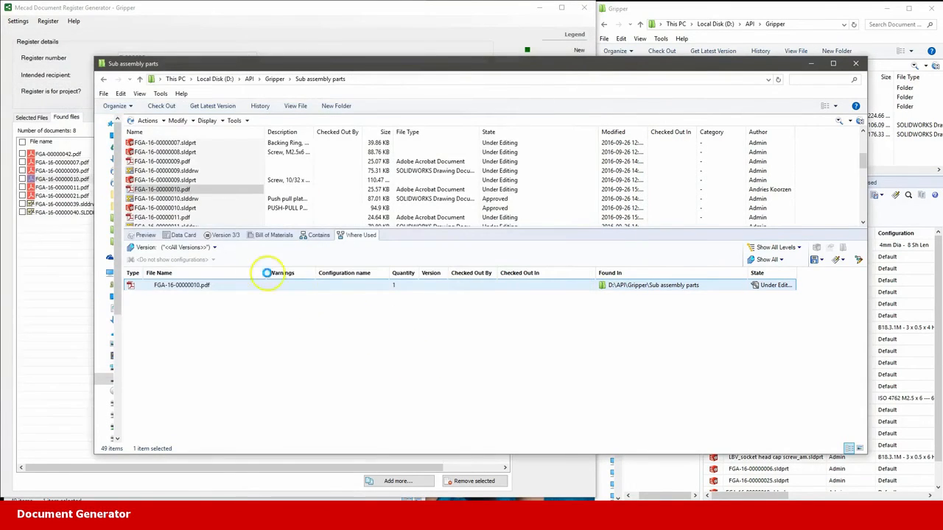
Set Created By to Admin on the PDF's data card and save the card.
click(184, 235)
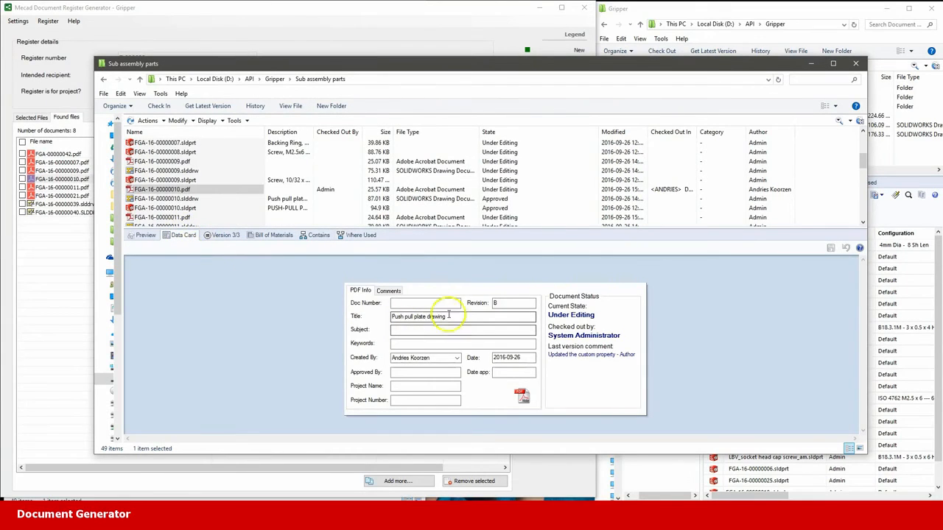
click(439, 359)
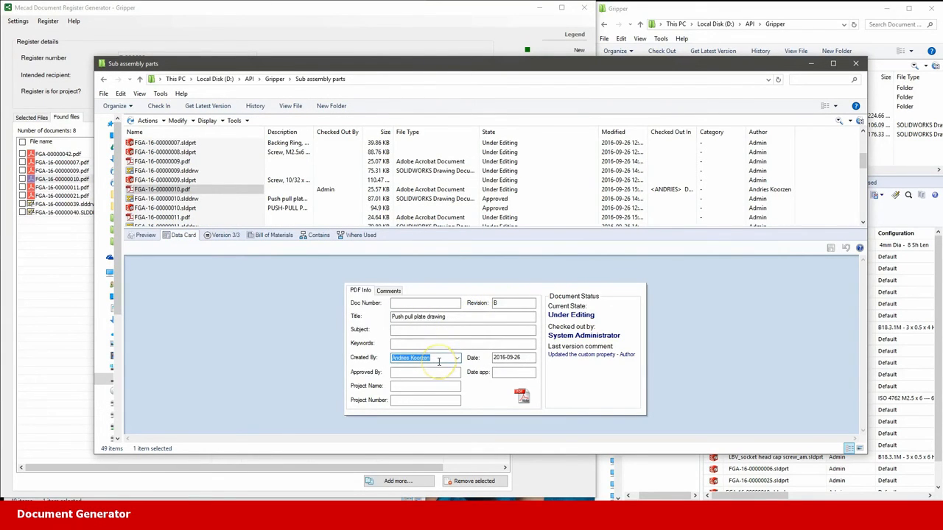
text(Admin)
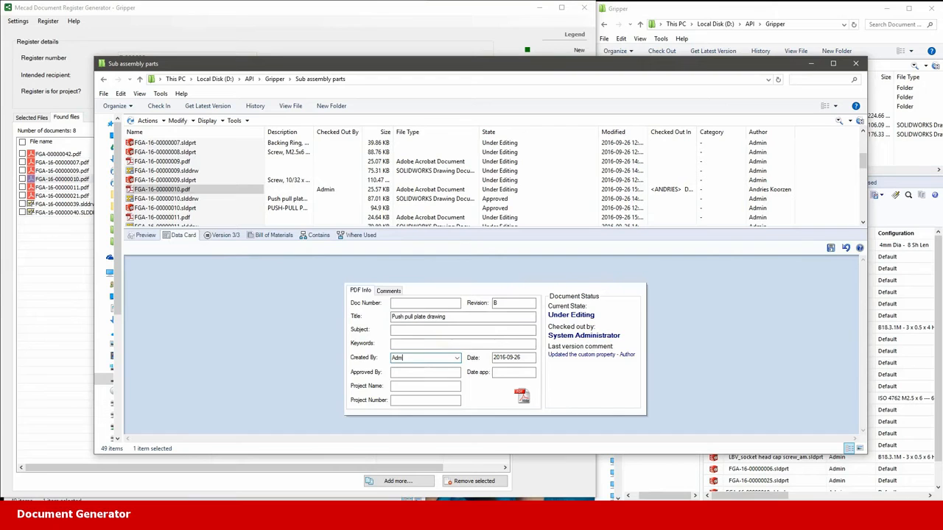
click(831, 249)
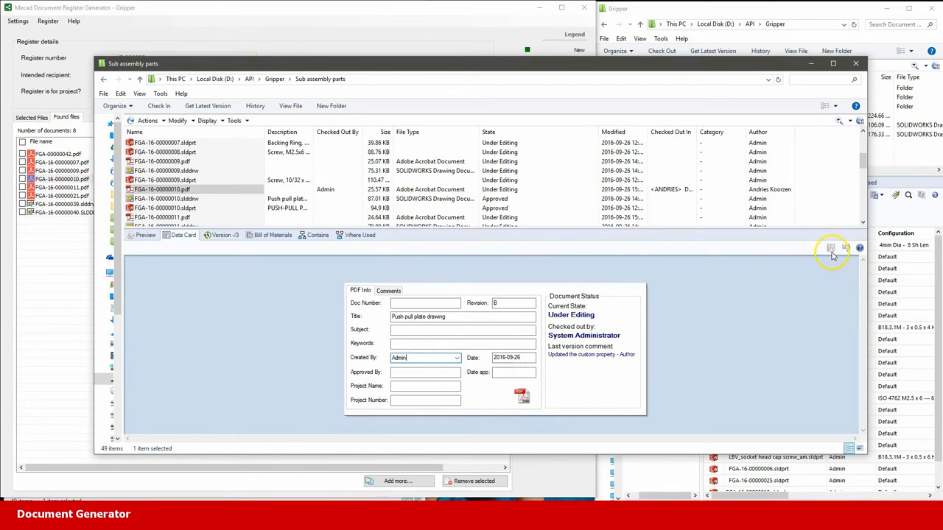
Check in FGA-16-00000010.pdf with the comment "Updated the author property" and close the Sub assembly parts window.
click(158, 106)
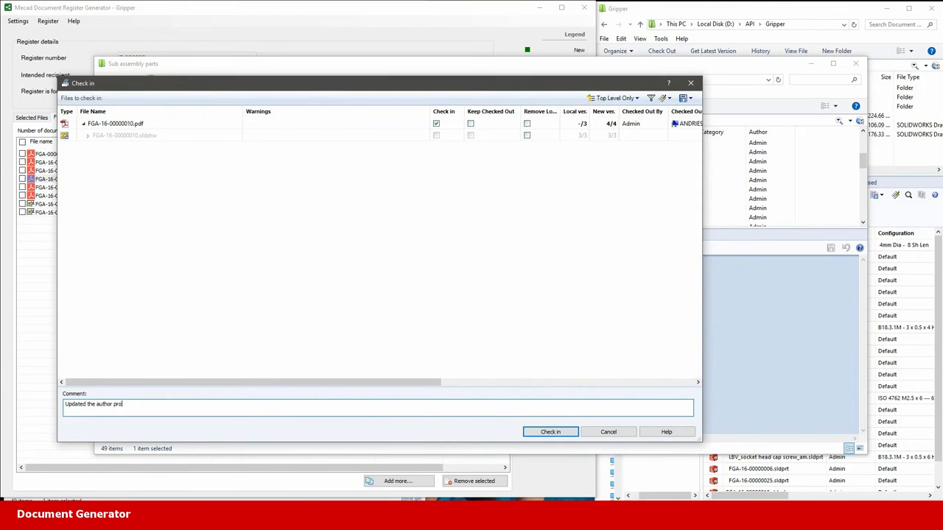
click(552, 429)
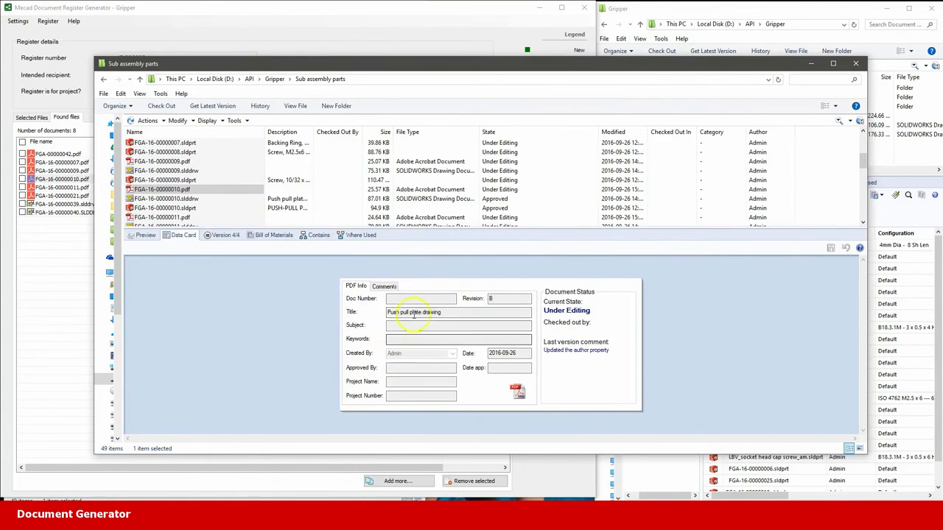
click(855, 64)
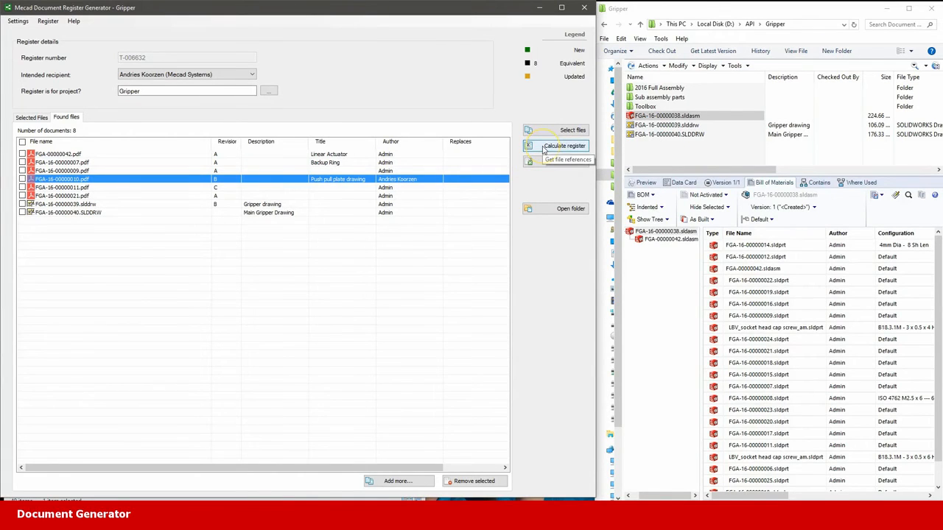
Recalculate the register, accepting that current changes are discarded, and widen the File name column to show full names.
click(544, 147)
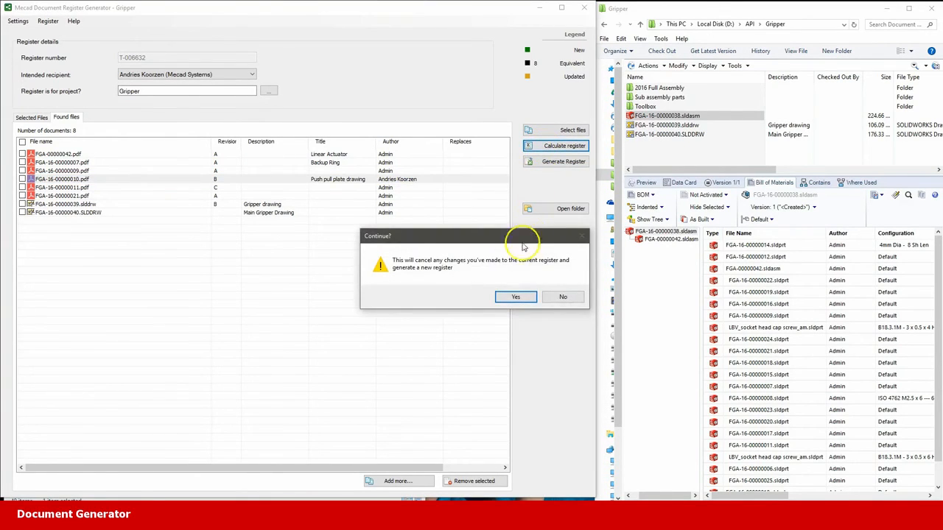
click(510, 294)
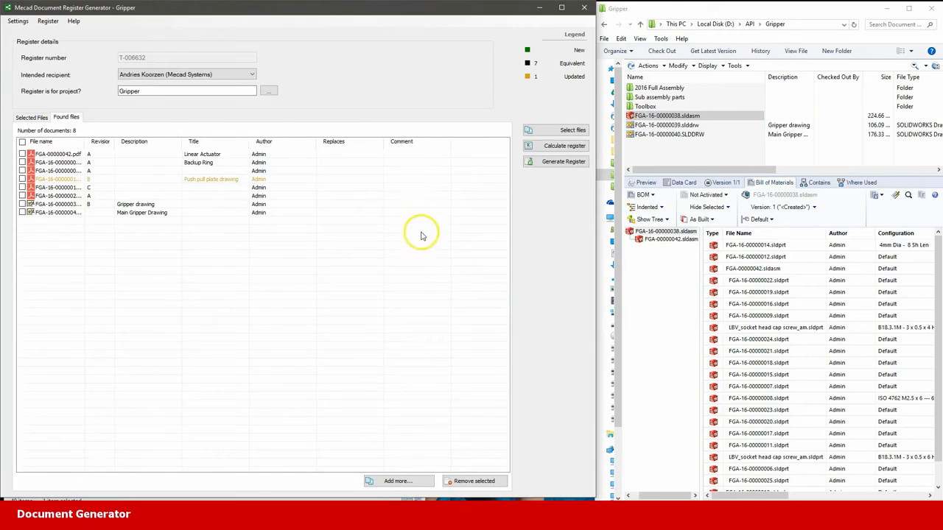
click(258, 180)
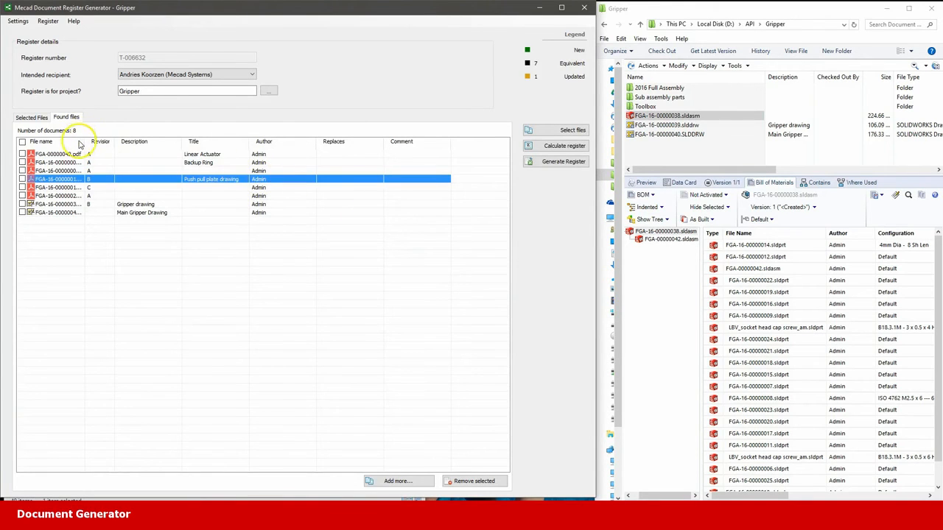
drag(87, 141, 160, 145)
Examine the recalculated entry of FGA-16-00000010.pdf against the neighbouring FGA-16-00000011.pdf entry.
click(173, 187)
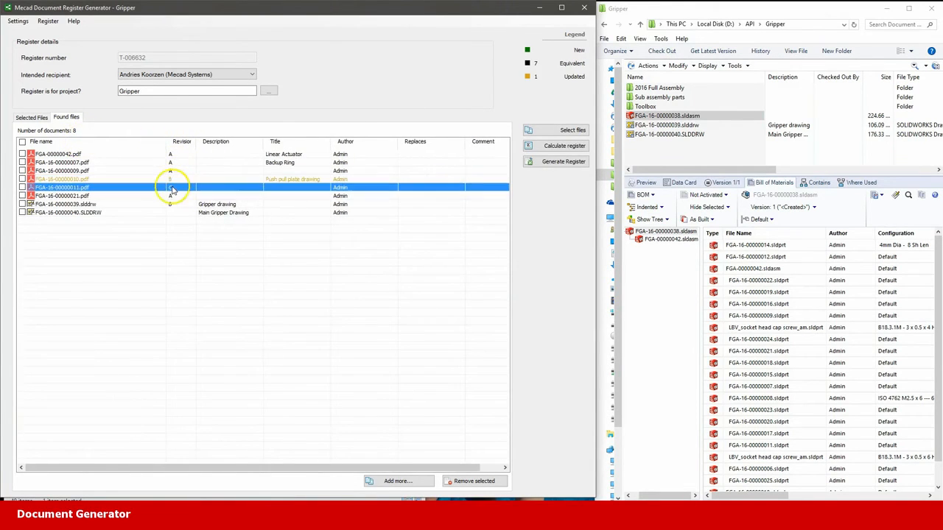
click(85, 180)
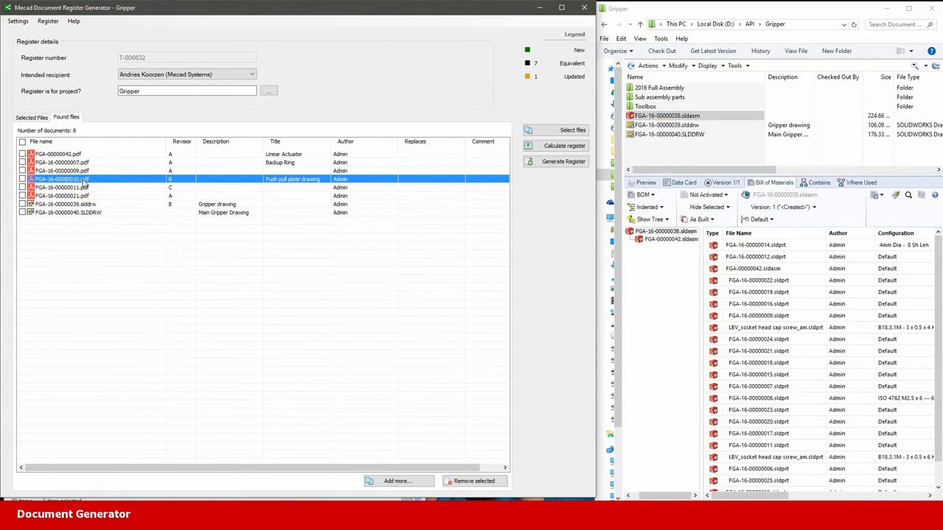
click(72, 188)
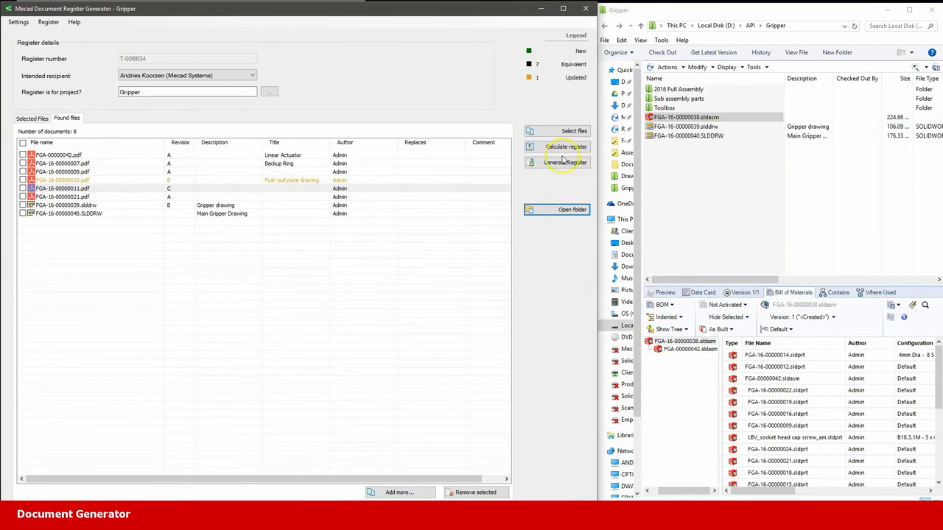
Go up to the vault's API folder and open its Drawing Registers folder.
click(750, 25)
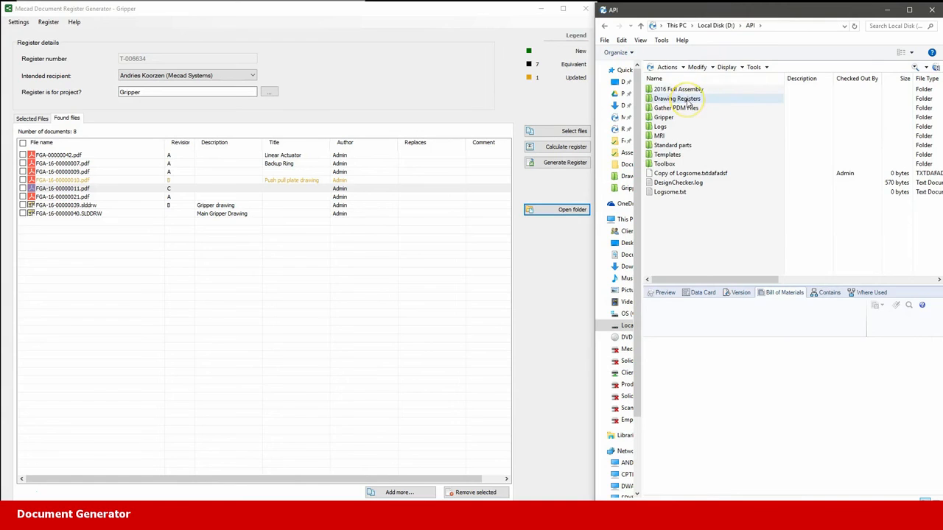
click(687, 101)
double_click(689, 100)
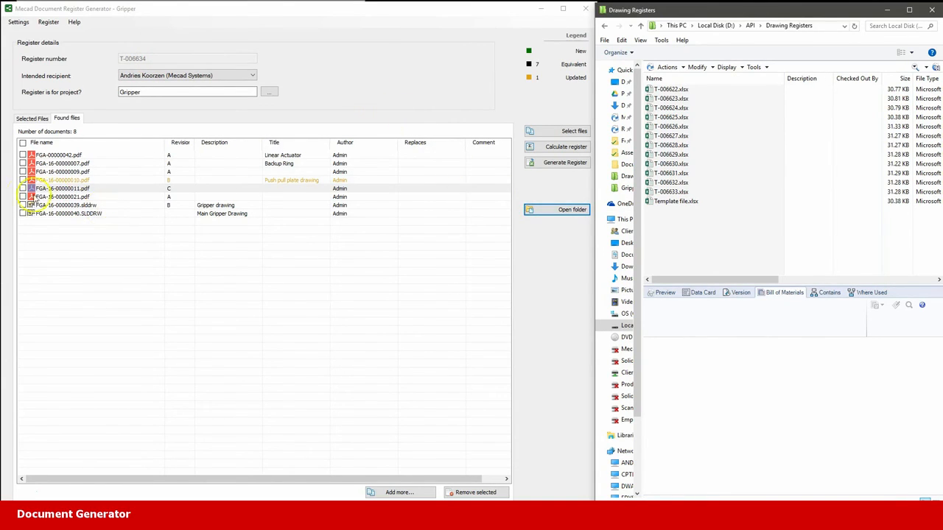
Include all the found files, PDFs and both drawings, generate the register and decline to open the new register.
click(22, 143)
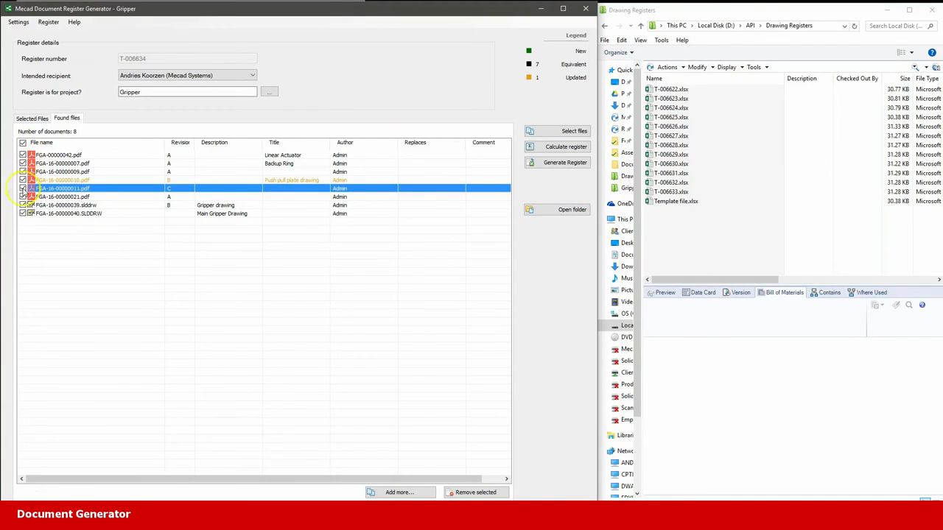
click(70, 207)
click(22, 205)
click(22, 214)
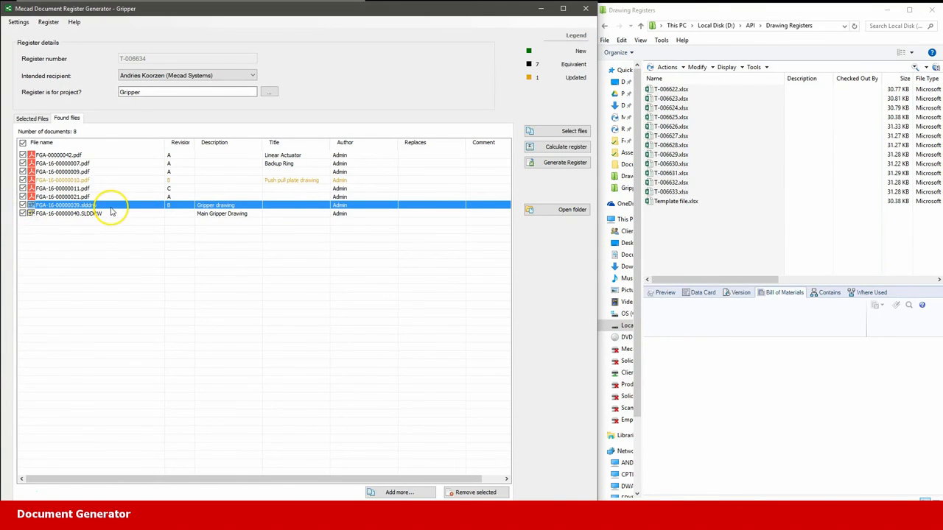
click(547, 164)
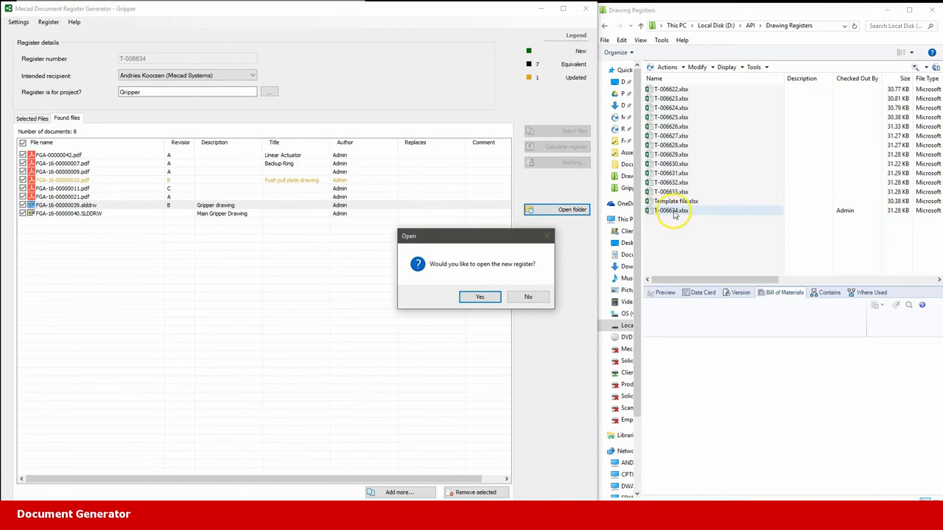
click(532, 297)
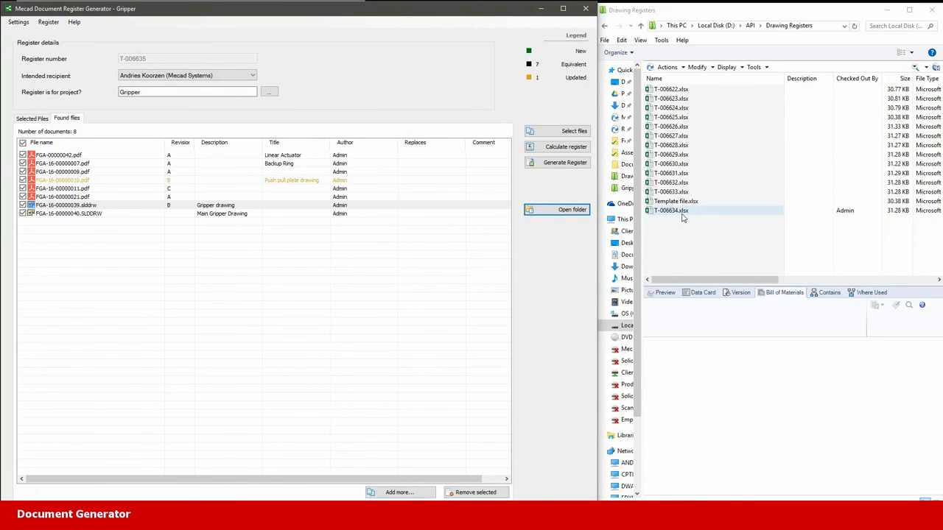
Open the register generator's Document Retrieval output folder and select all the retrieved PDF and drawing files.
click(569, 212)
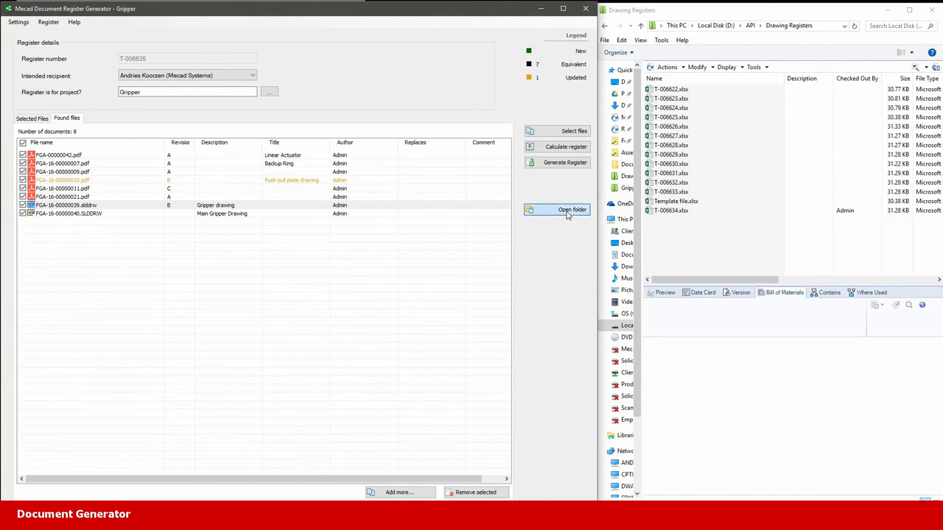
click(568, 214)
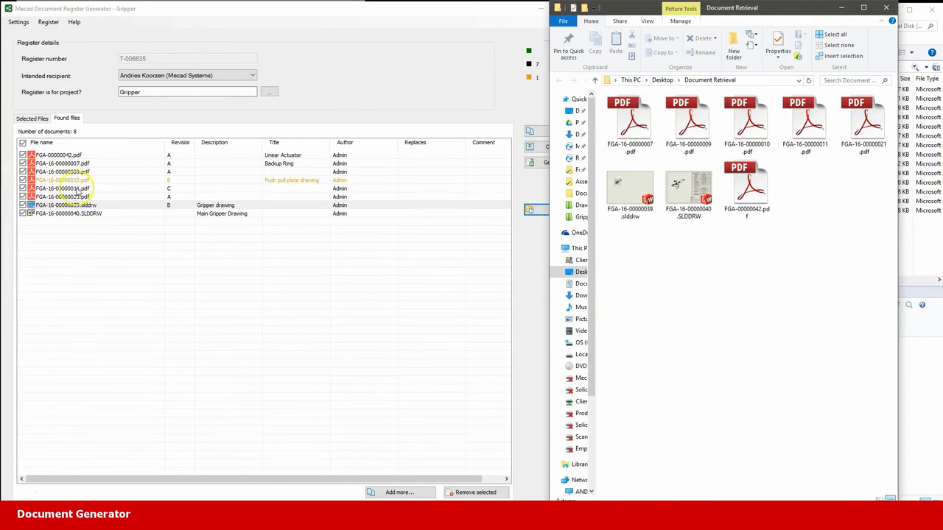
click(751, 81)
click(711, 267)
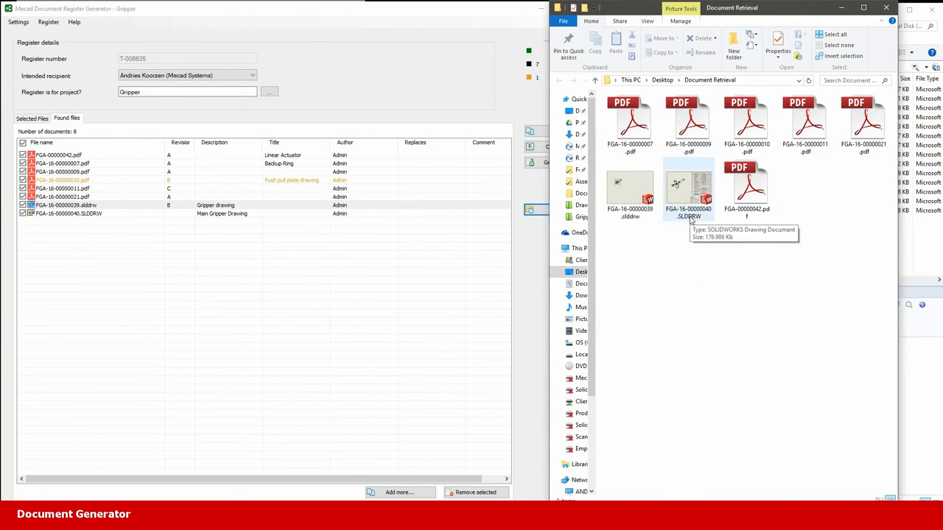
drag(877, 291, 631, 120)
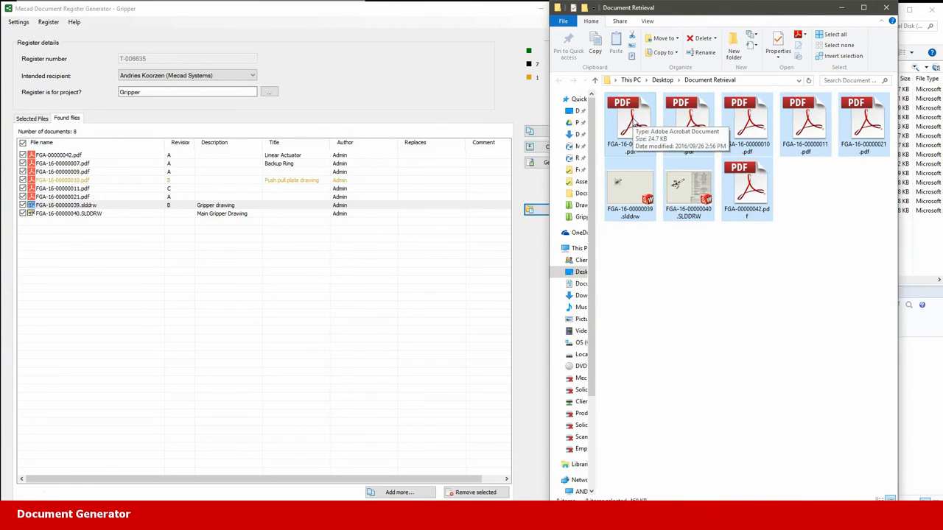